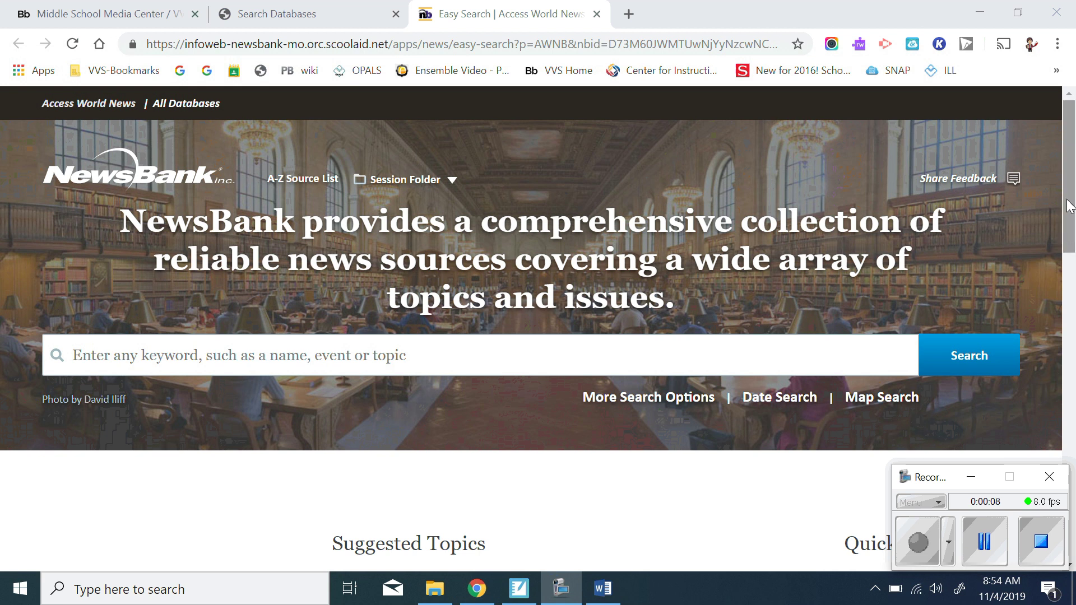
- Expand the Education topic to list subtopics like College Tuition, Assessment Testing and Home Schooling
left_click_drag(1070, 206, 1074, 338)
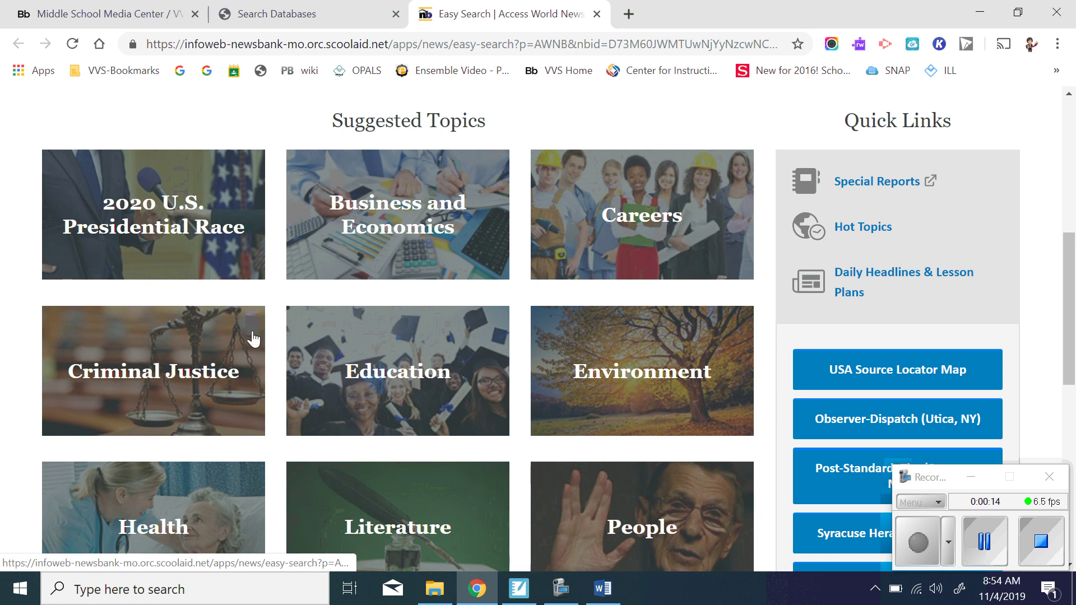
scroll(646, 319, "down", 1)
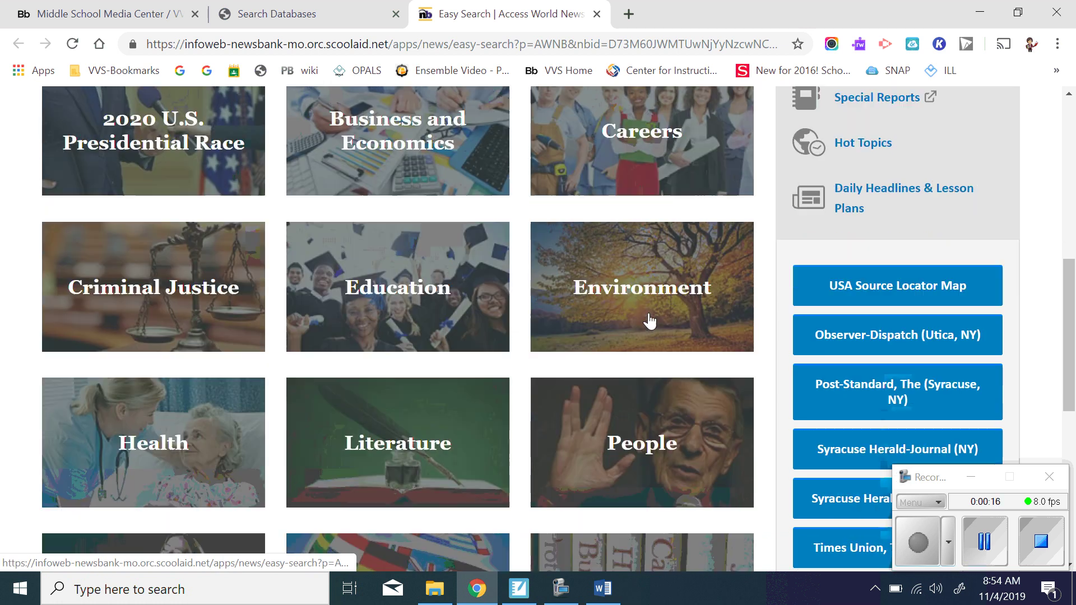
left_click(430, 297)
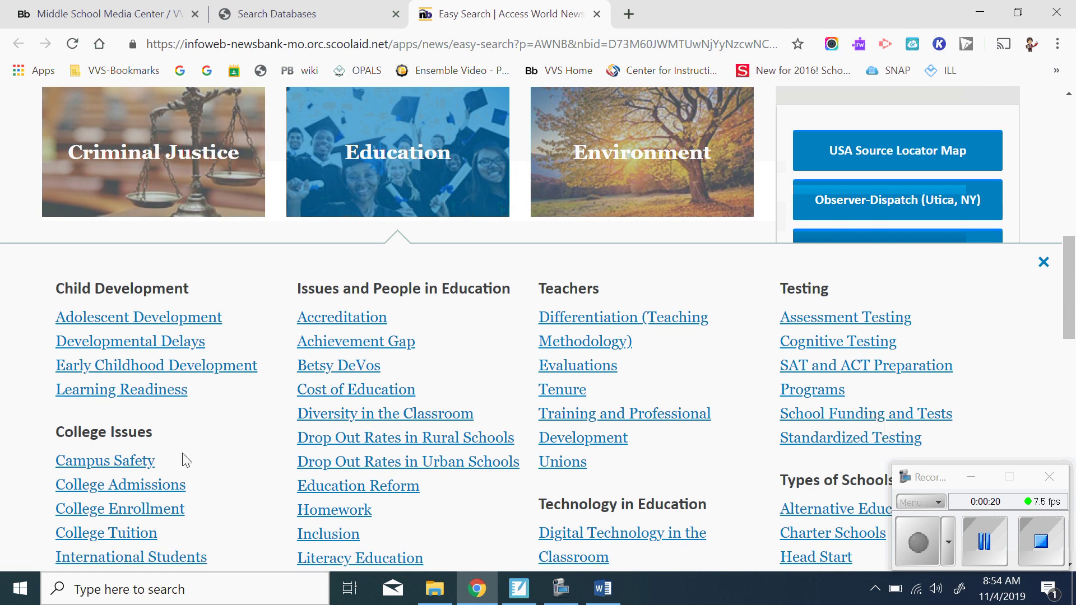
scroll(192, 447, "down", 2)
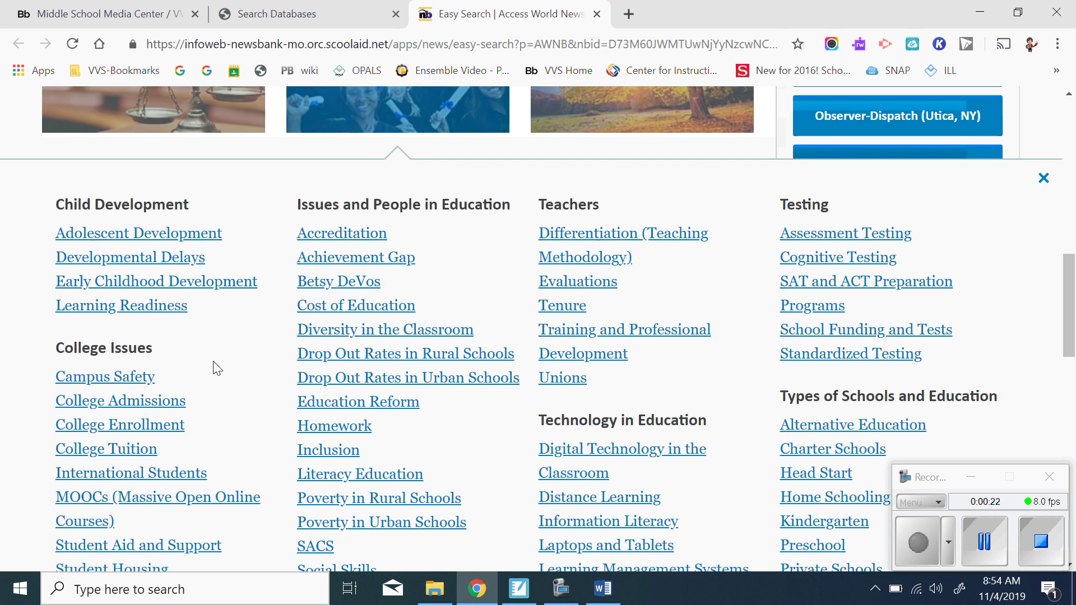
scroll(244, 350, "down", 2)
scroll(244, 350, "down", 1)
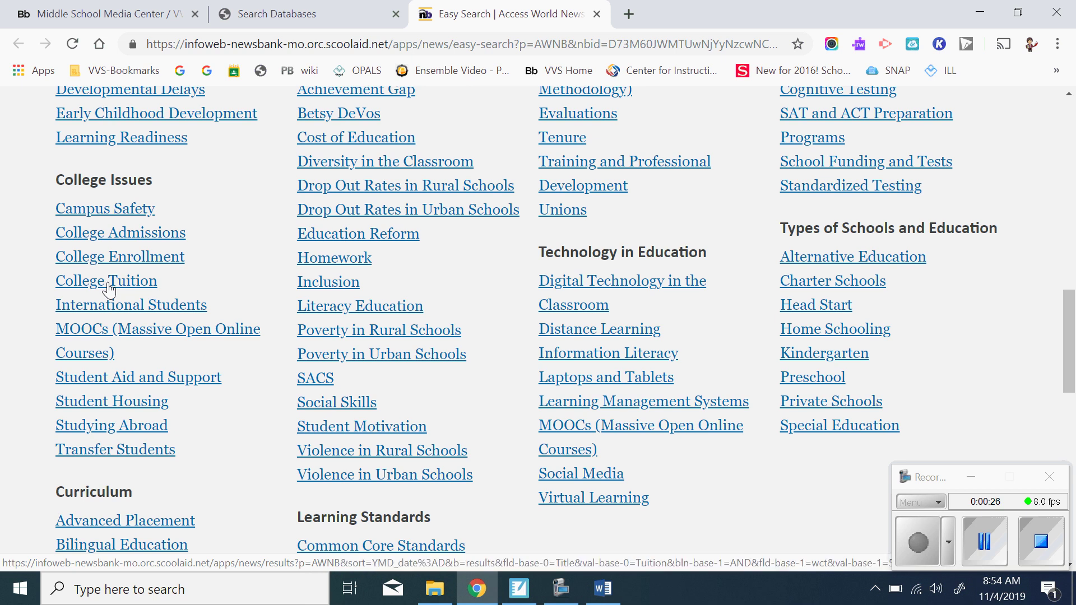
scroll(264, 331, "up", 2)
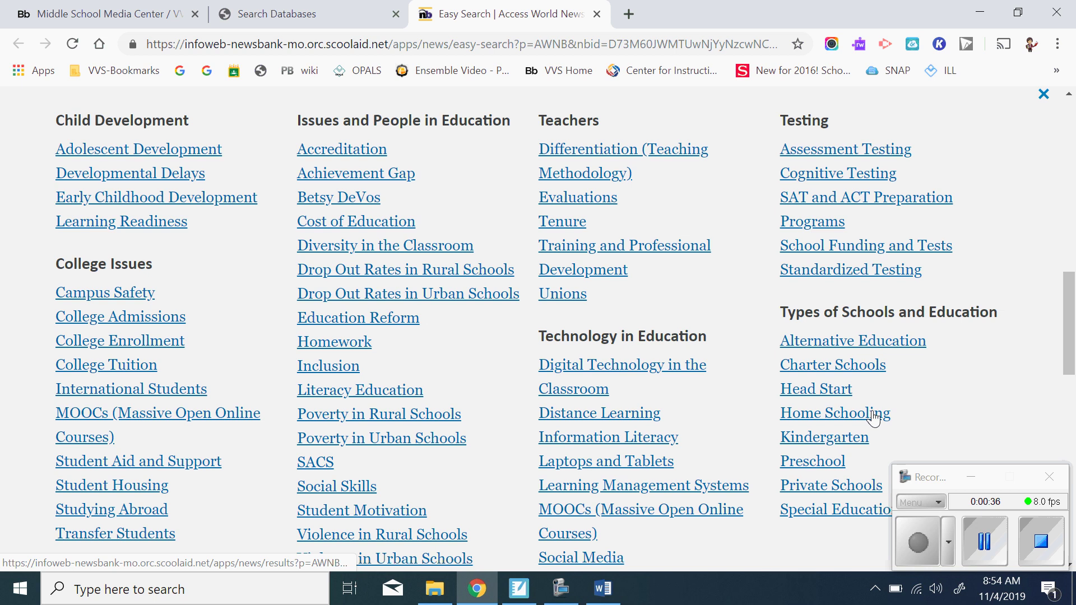
- Switch to the 2020 U.S. Presidential Race topic, listing Campaigns, Presidential Campaign 2020 and Voting
scroll(896, 402, "up", 10)
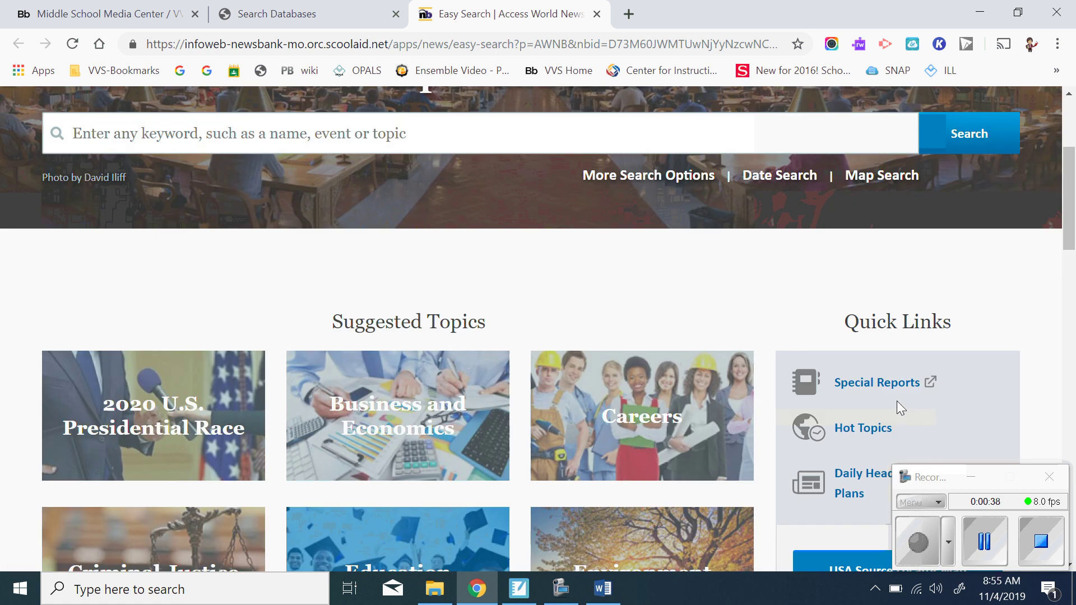
scroll(897, 401, "down", 4)
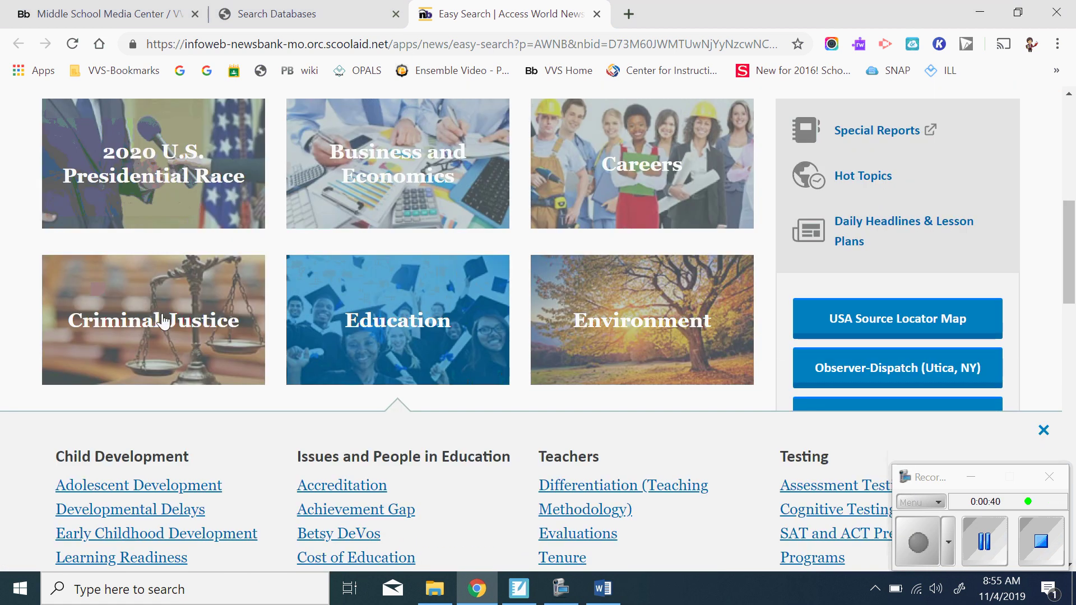
left_click(183, 177)
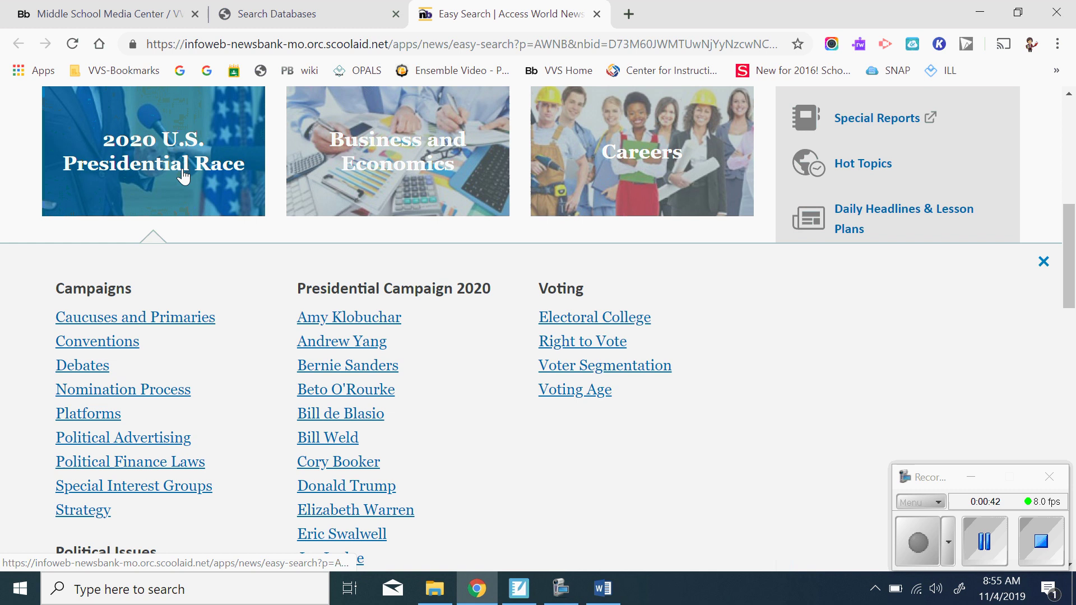
scroll(502, 443, "down", 2)
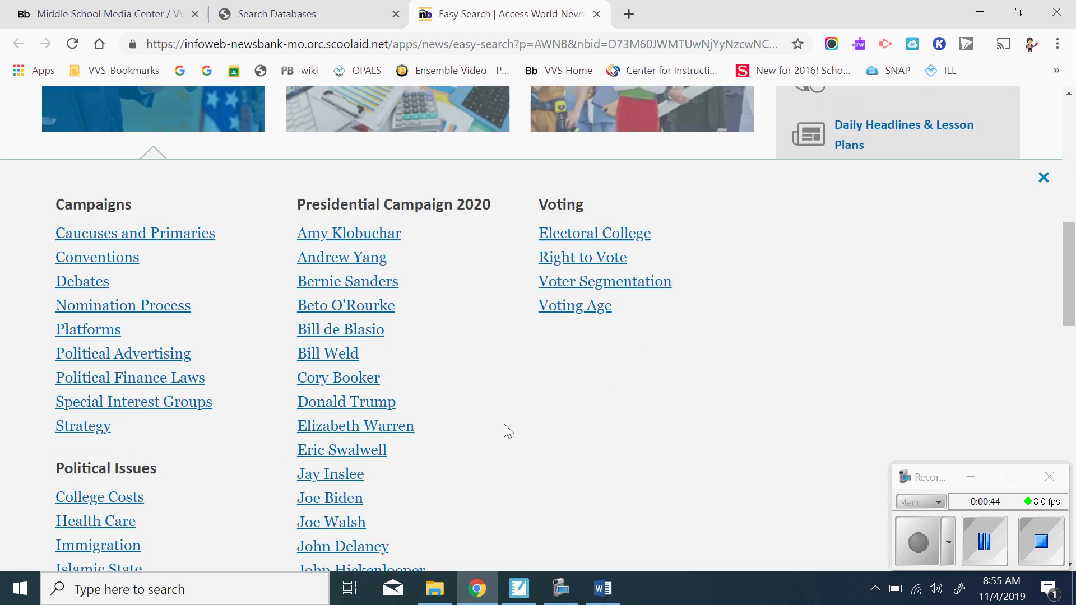
scroll(231, 318, "down", 2)
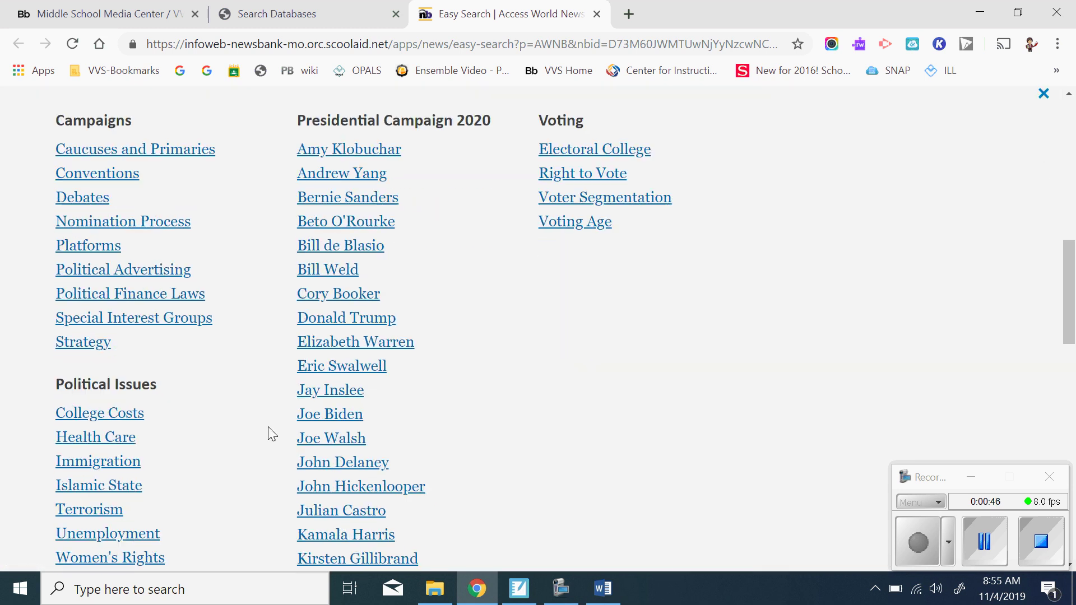
scroll(190, 415, "down", 2)
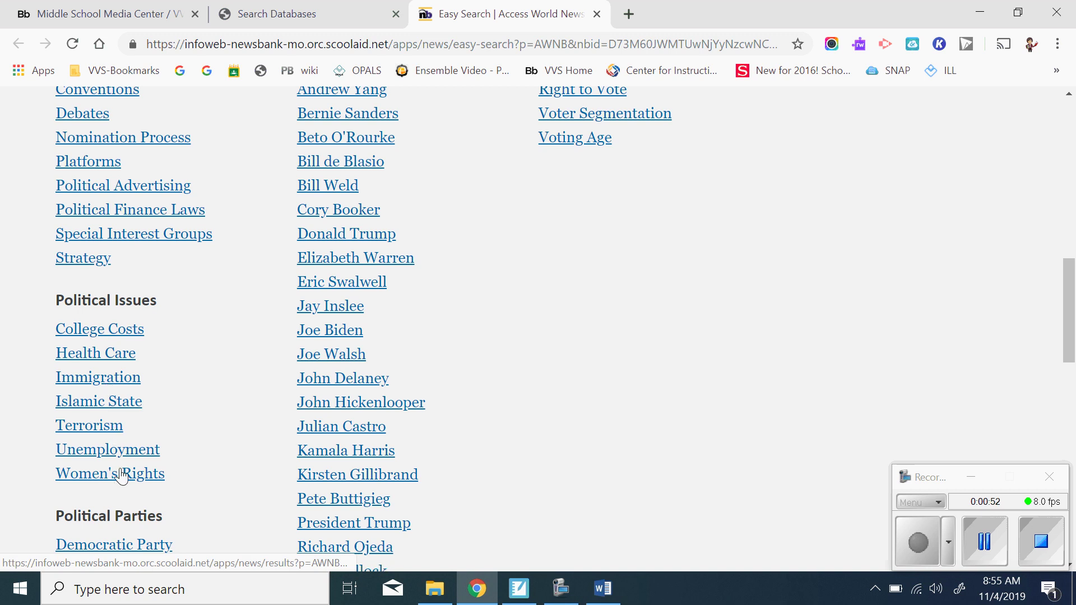
scroll(217, 431, "up", 3)
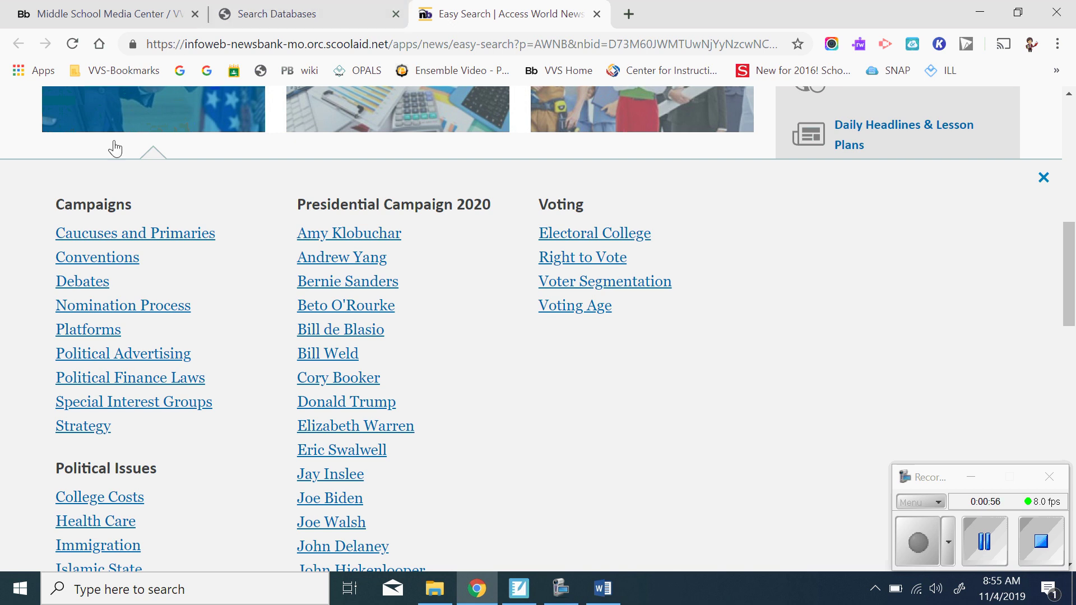
- Close the 2020 U.S. Presidential Race subtopic panel
scroll(344, 191, "up", 5)
scroll(490, 300, "up", 2)
scroll(740, 329, "down", 4)
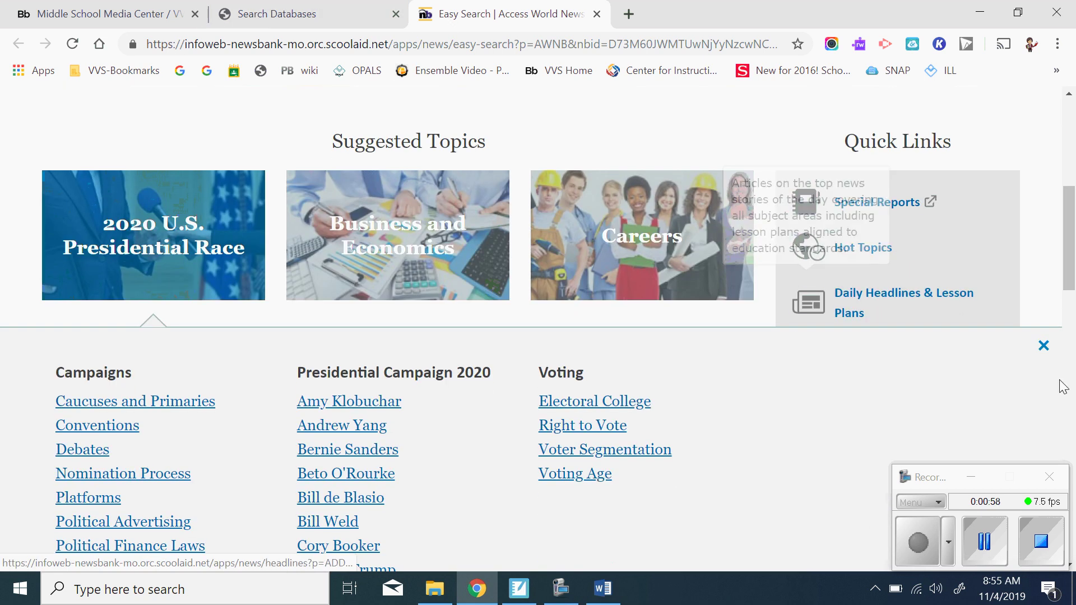
left_click(1040, 344)
- Expand the Technology topic to show Information Technology, Social Media, Software and Security subtopics
scroll(503, 312, "down", 10)
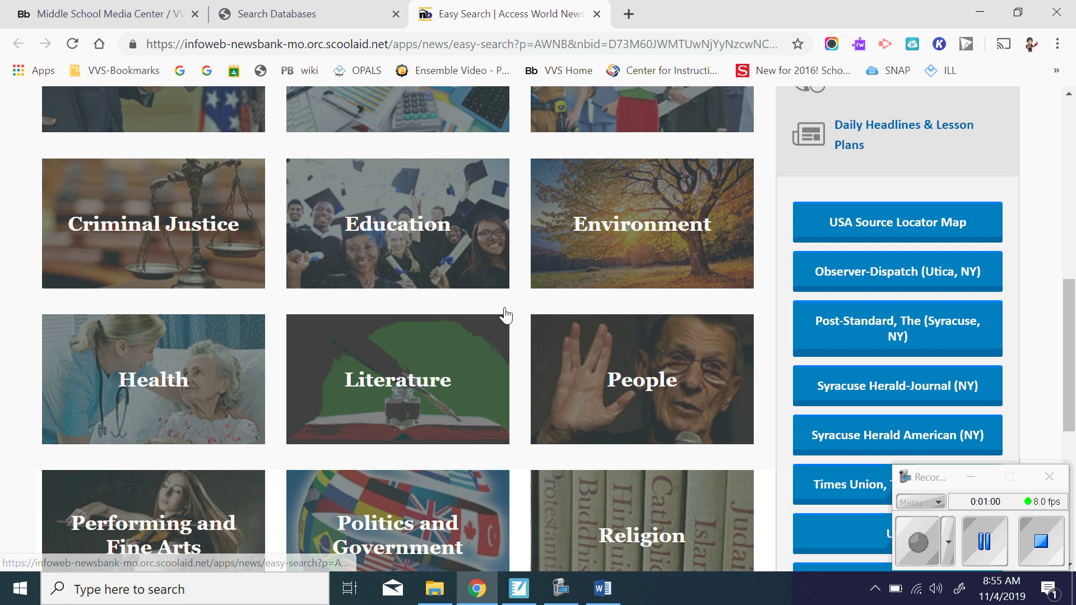
scroll(493, 317, "down", 2)
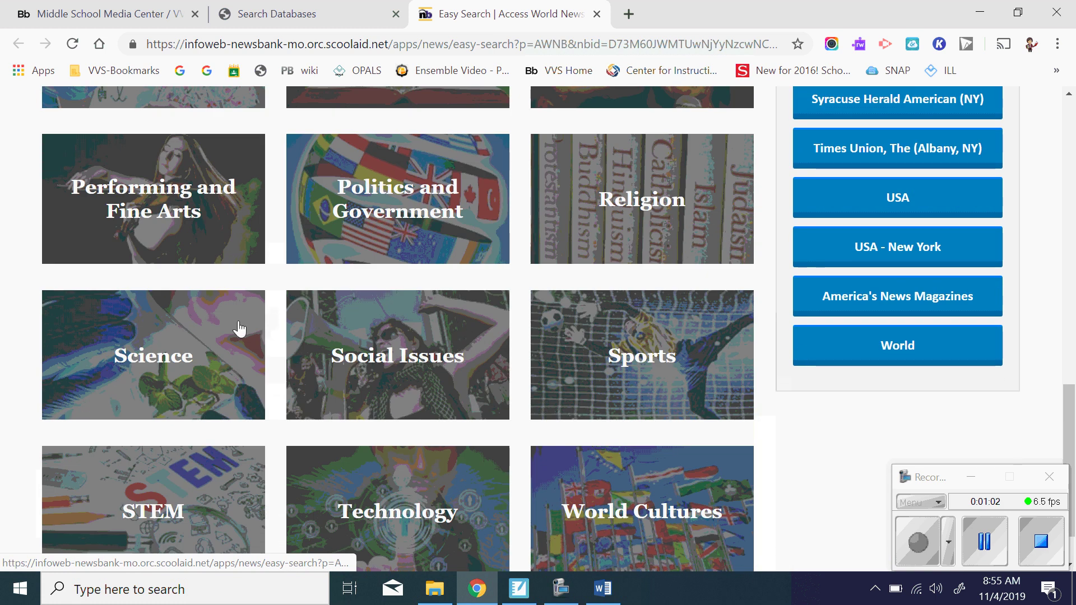
scroll(235, 337, "down", 1)
left_click(372, 438)
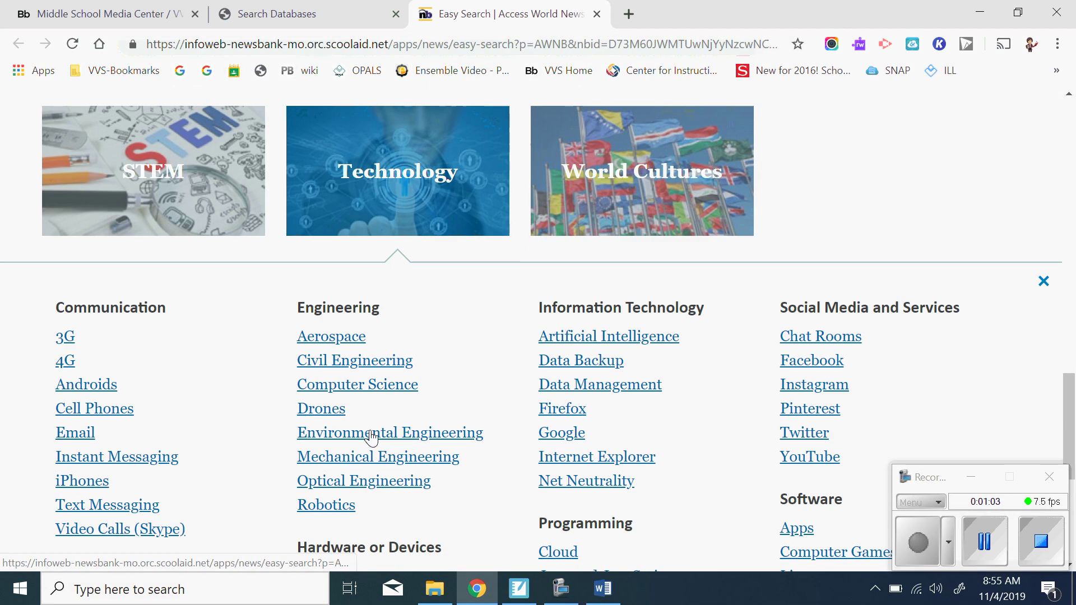
scroll(253, 292, "down", 3)
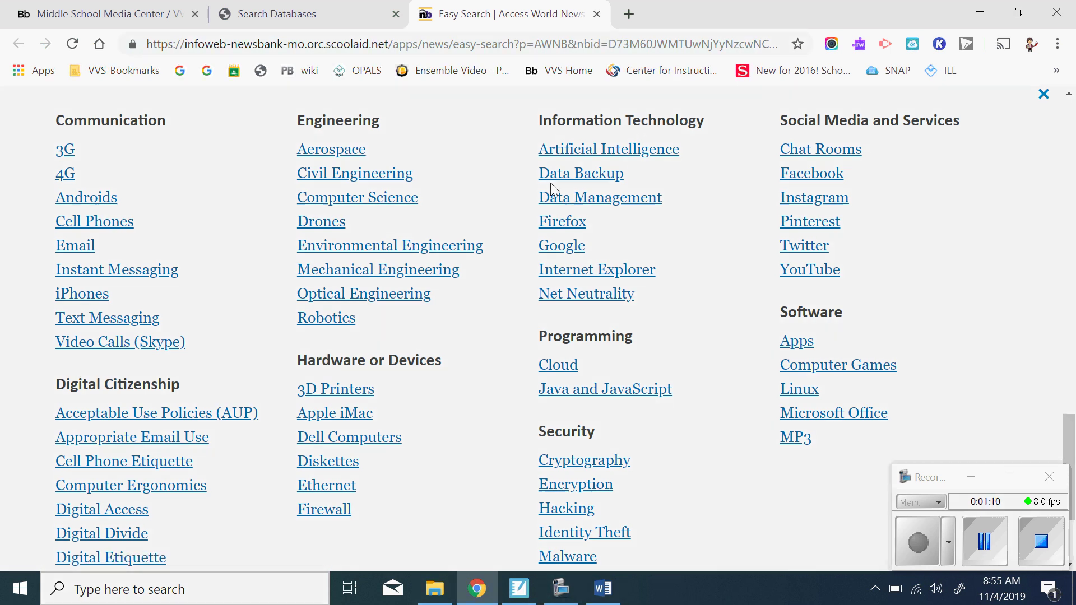
- Open the Artificial Intelligence subtopic under Information Technology, listing 23,649 articles
left_click(585, 157)
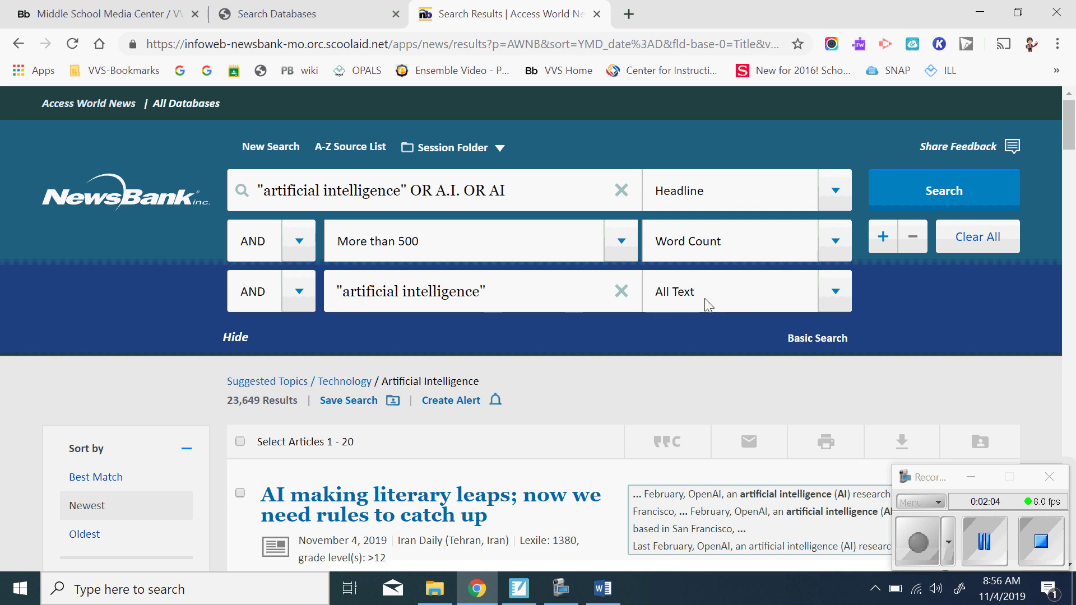
- Add a fourth row limiting Readability/Lexile to 950-1075L (Grade 7) and rerun, giving 473 results
scroll(720, 308, "down", 3)
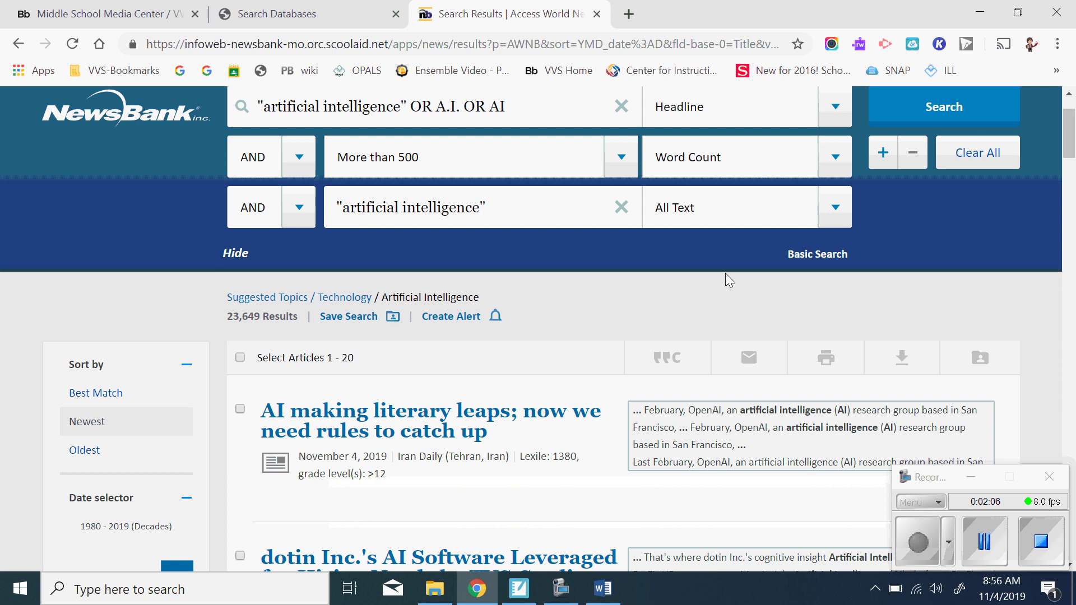
scroll(508, 281, "down", 2)
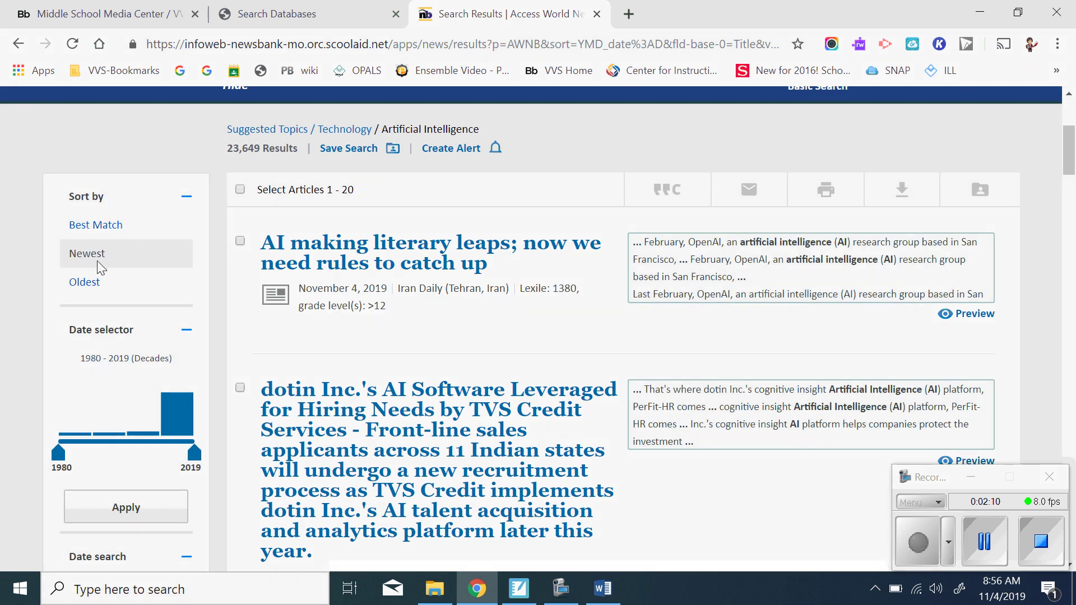
scroll(482, 356, "up", 2)
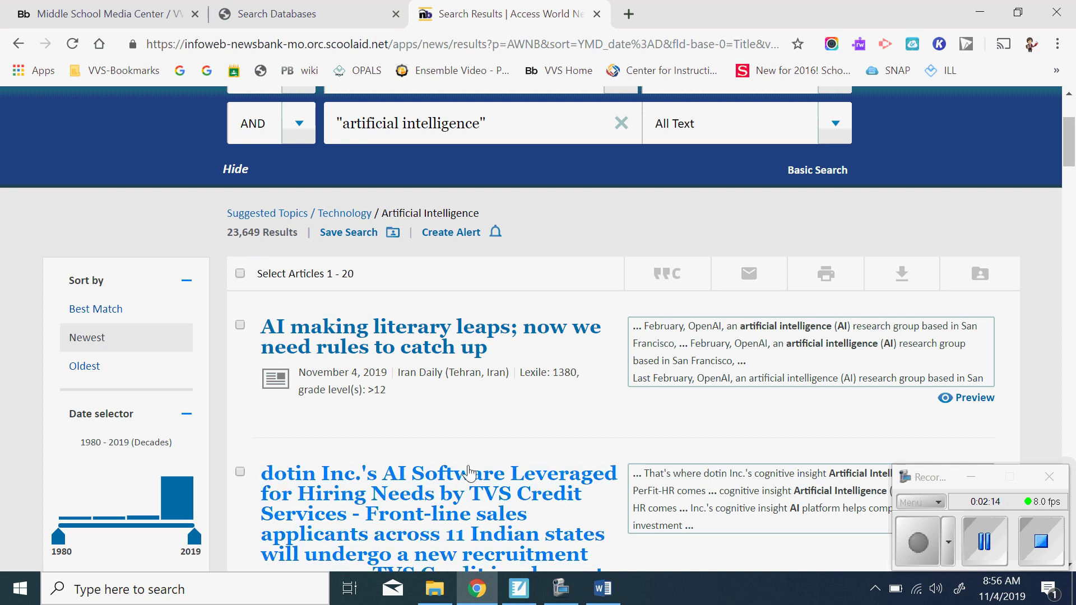
scroll(446, 429, "up", 4)
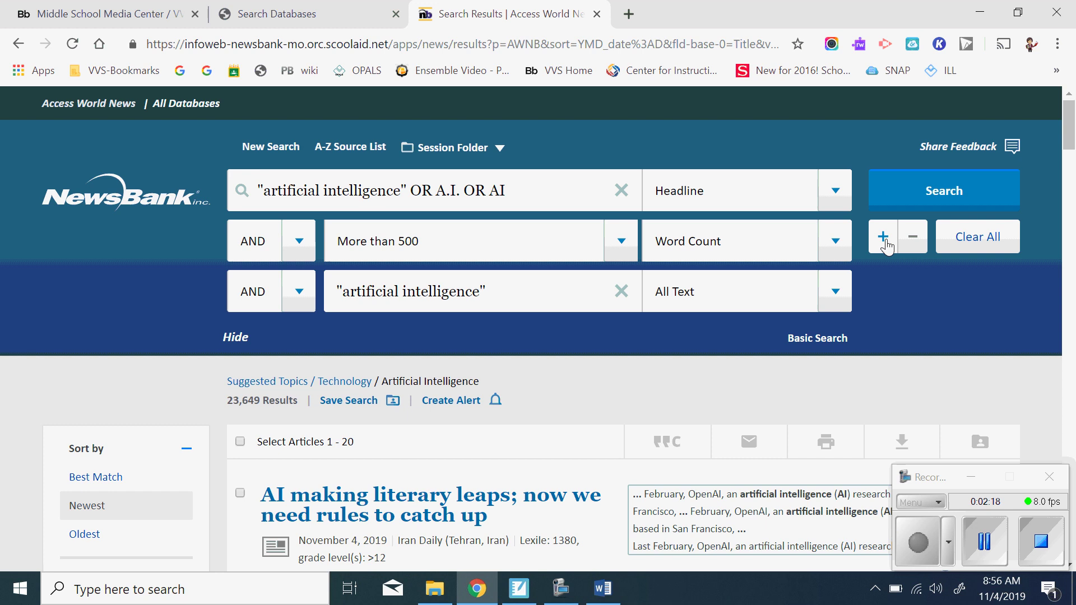
left_click(884, 238)
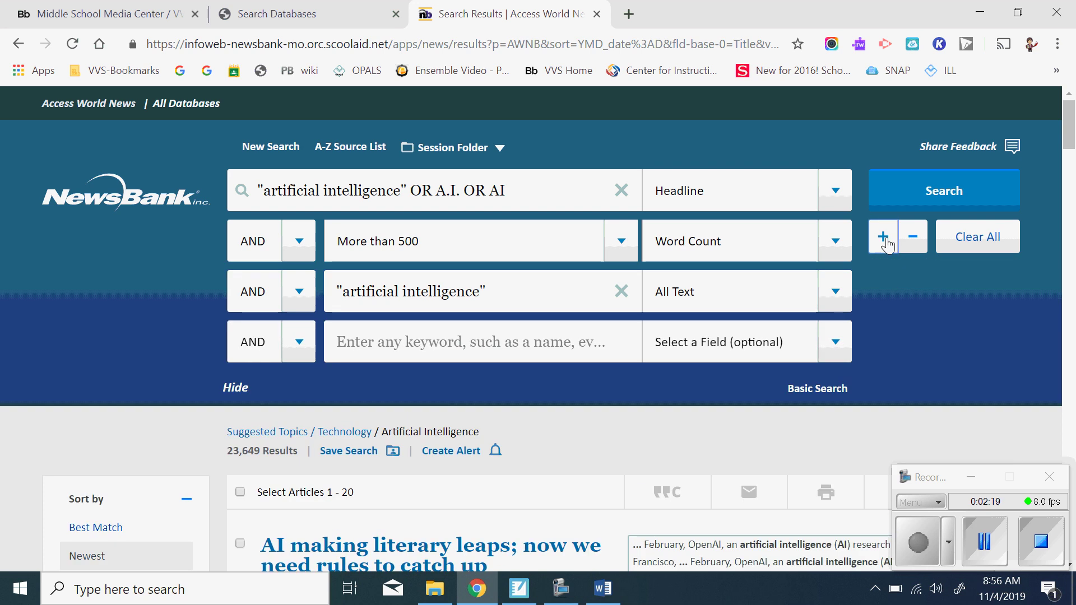
left_click(836, 344)
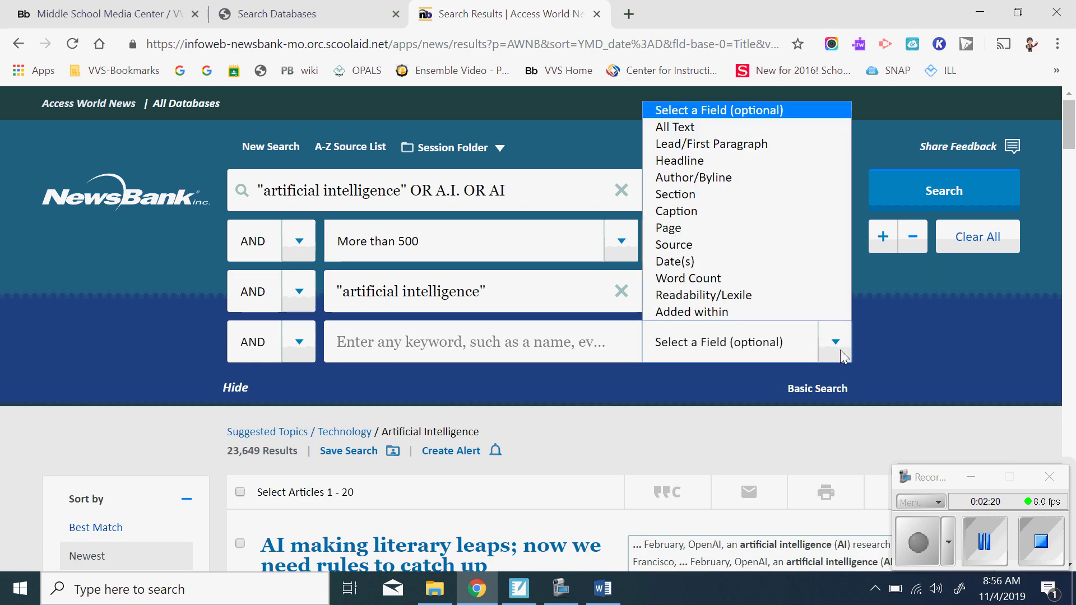
left_click(772, 295)
left_click(630, 346)
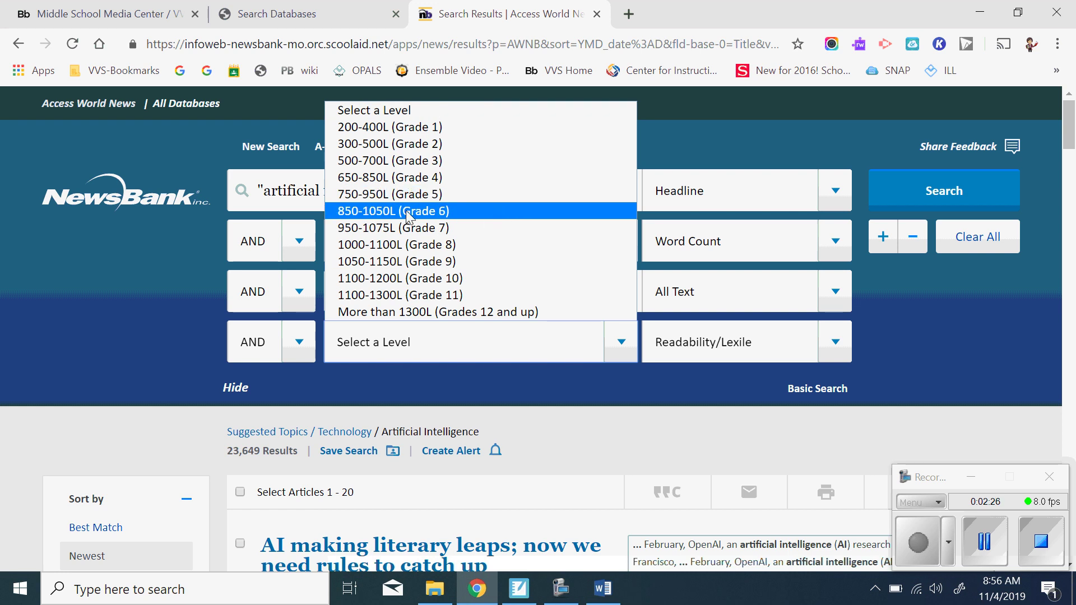
left_click(376, 229)
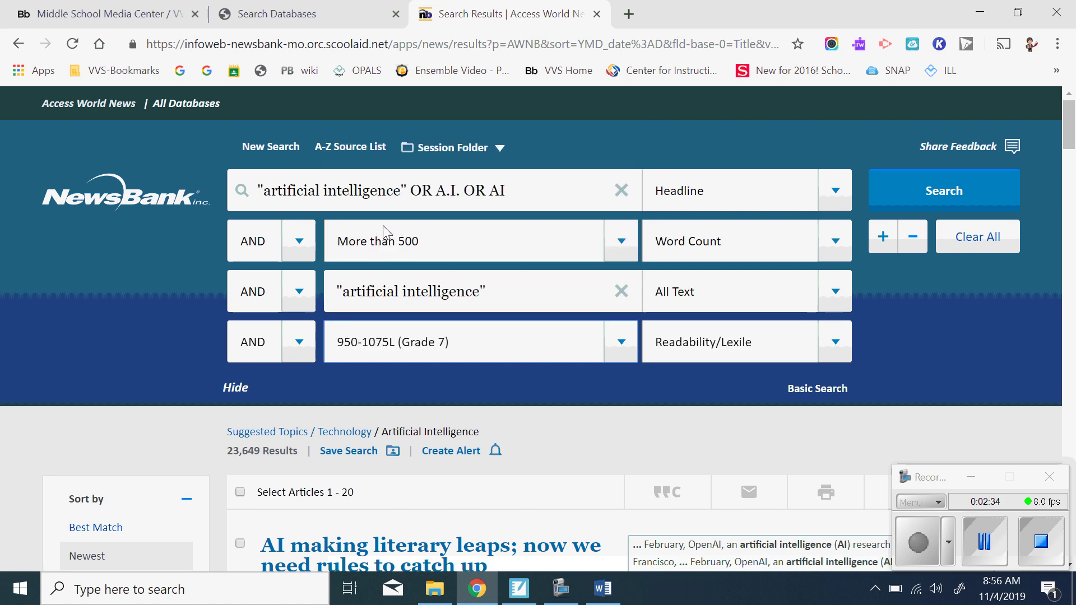
left_click(939, 192)
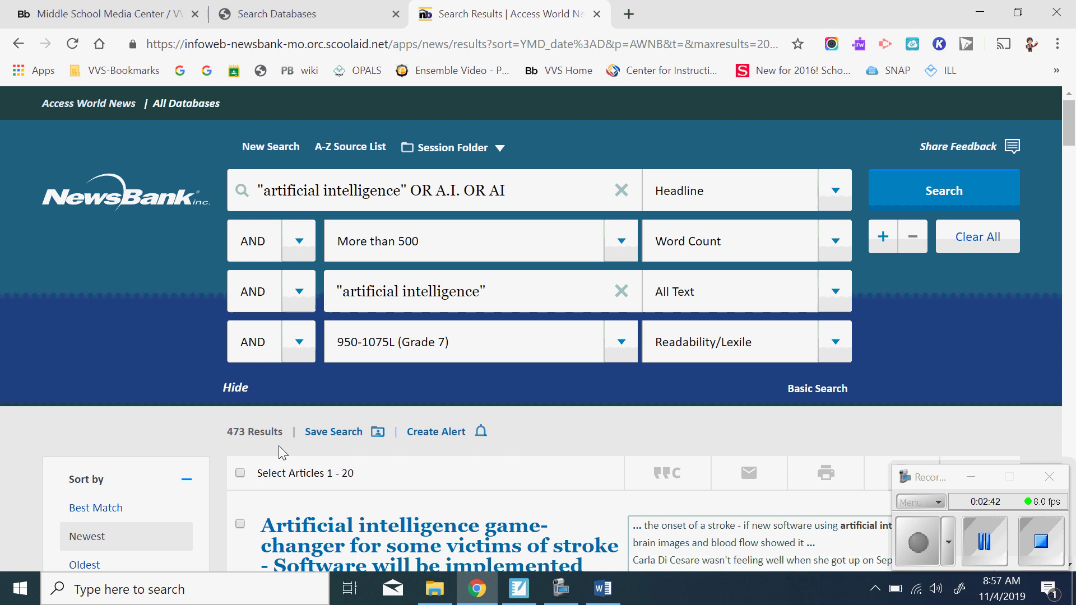
scroll(284, 446, "down", 1)
- Add a fifth Date(s) row set to 'past 6 months' and rerun the search
scroll(521, 396, "up", 1)
left_click(883, 236)
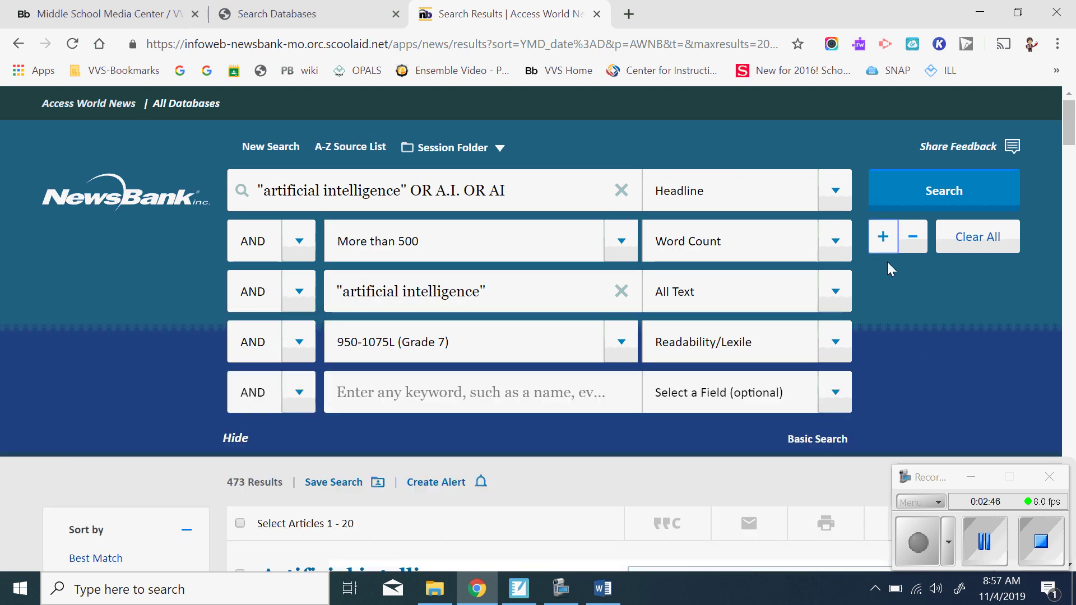
left_click(839, 399)
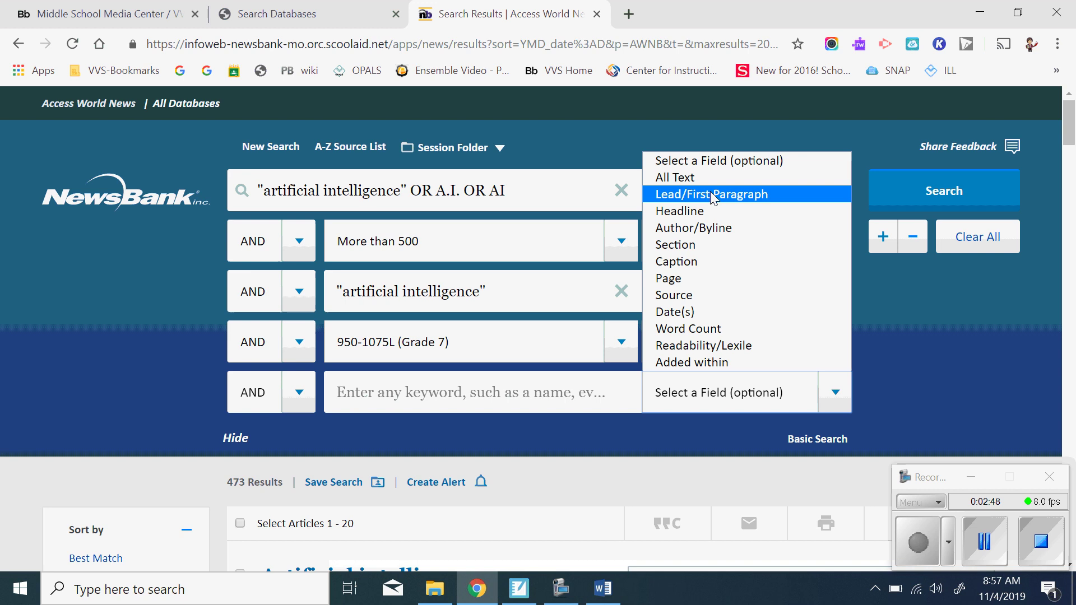
left_click(717, 312)
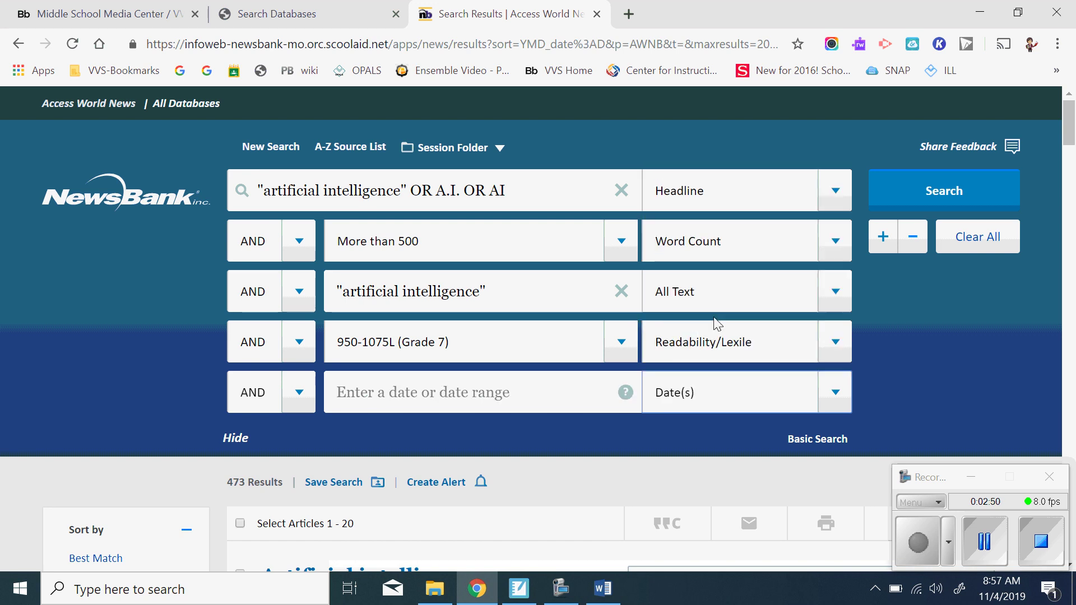
left_click(627, 399)
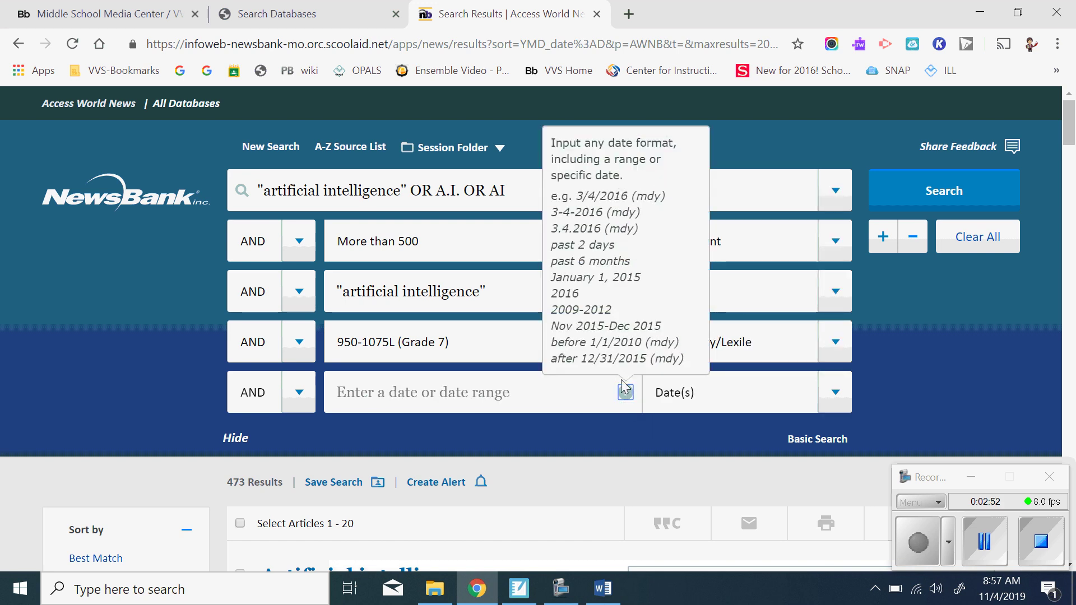
left_click(627, 396)
left_click(627, 396)
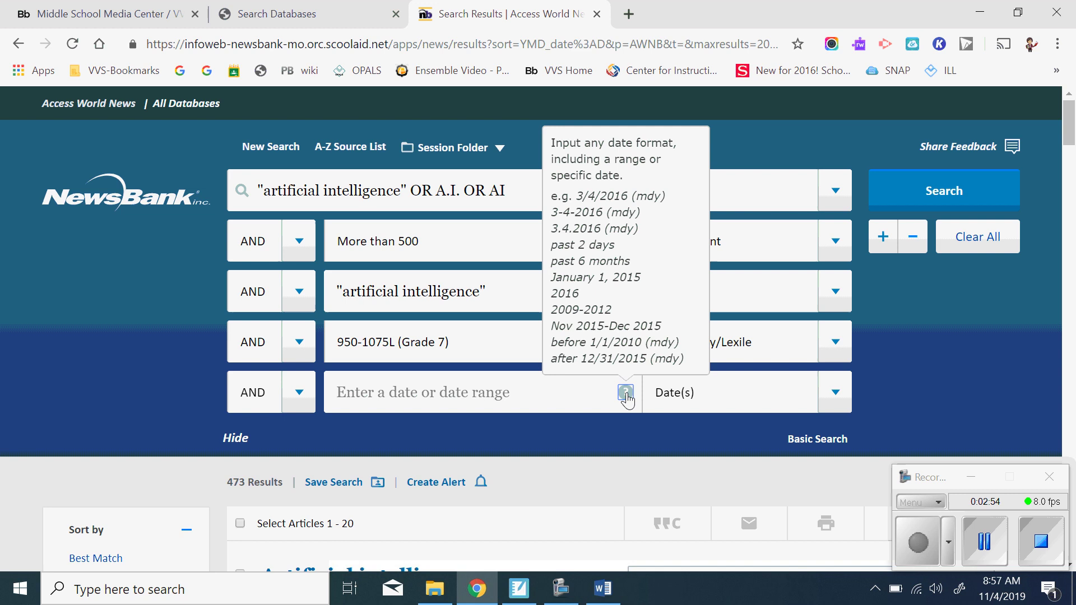
left_click(627, 396)
left_click(627, 397)
left_click(598, 392)
type("past")
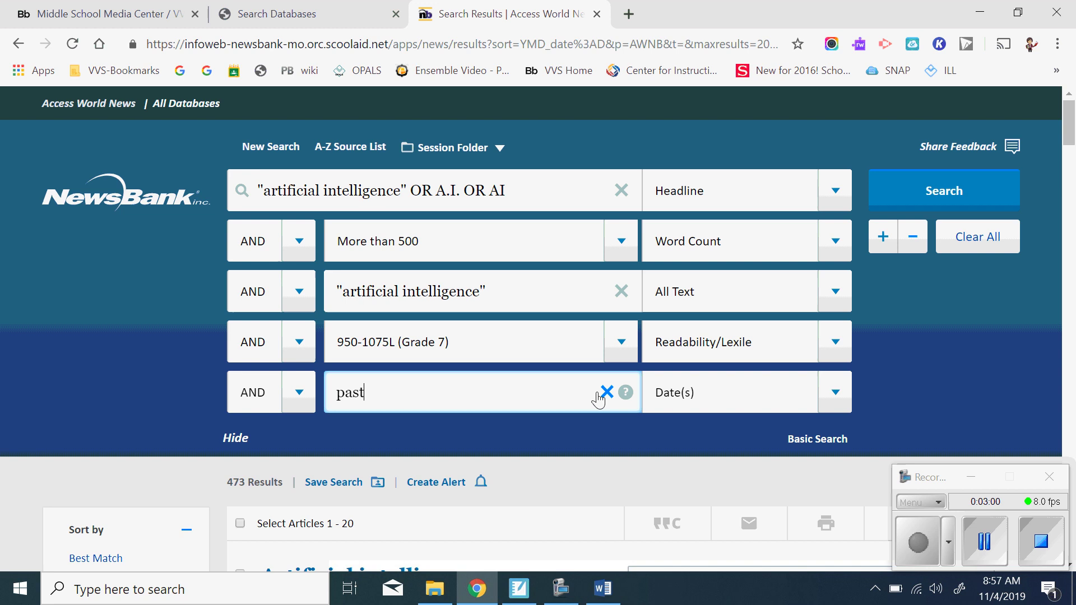
type(" 6 months")
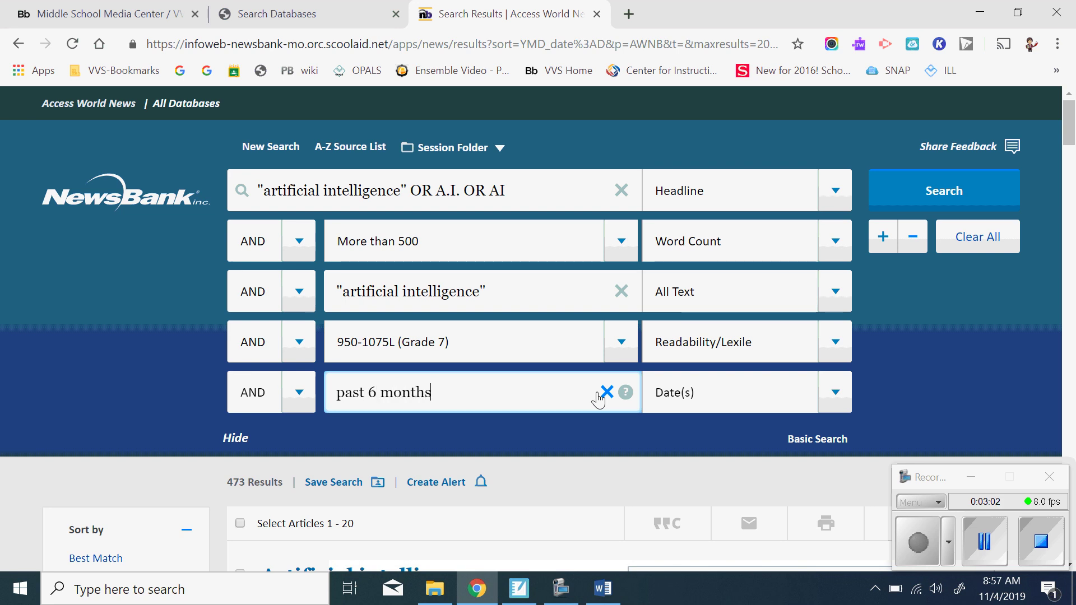
left_click(944, 194)
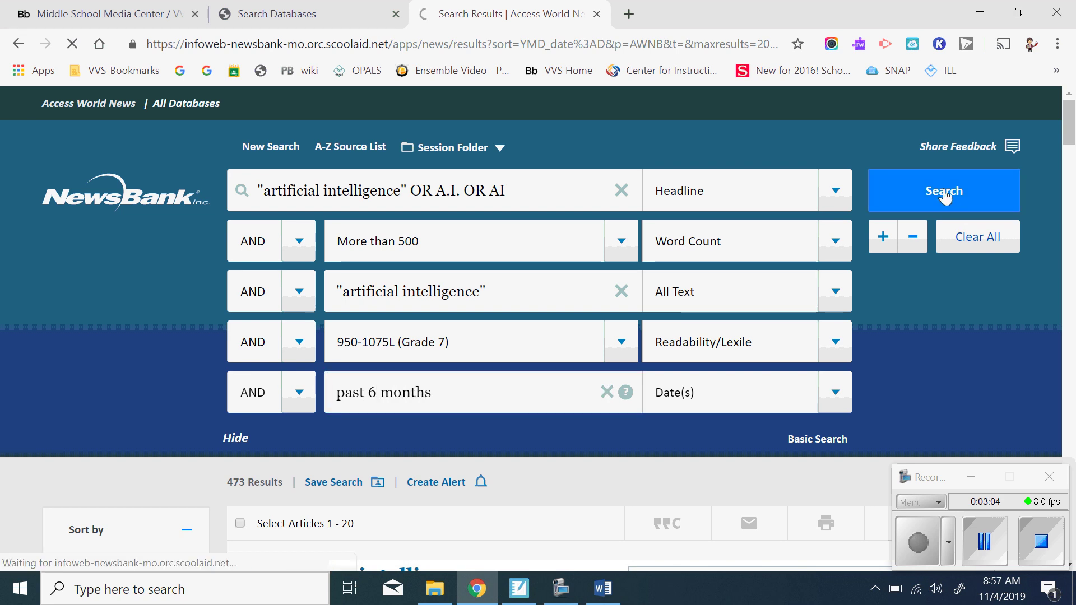
- Scroll the 77 results and preview the France 'Make Our Planet Great Again' AI article
scroll(514, 471, "down", 2)
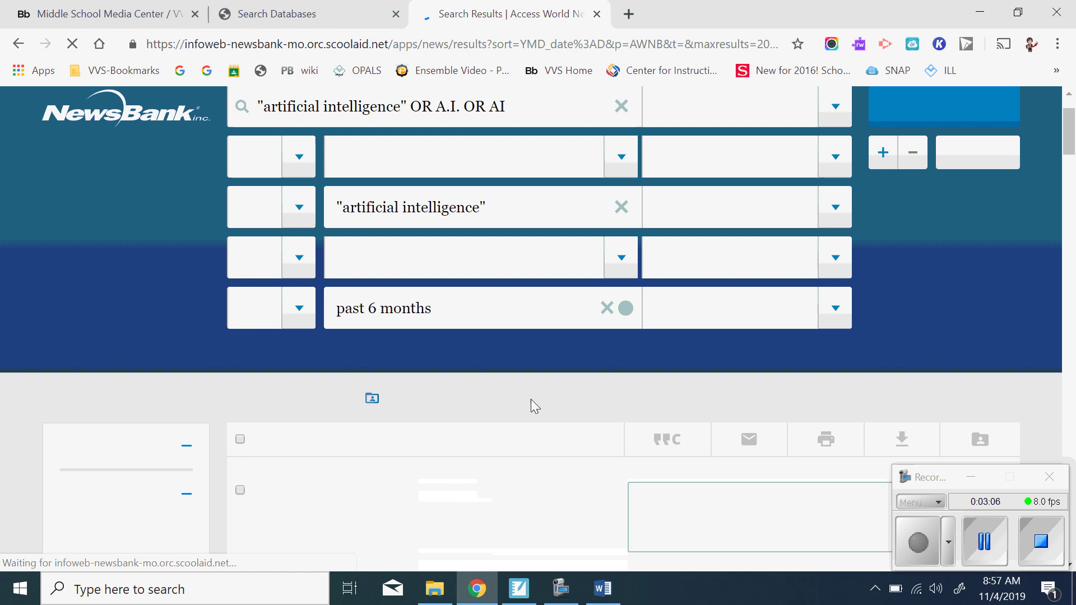
scroll(545, 344, "down", 4)
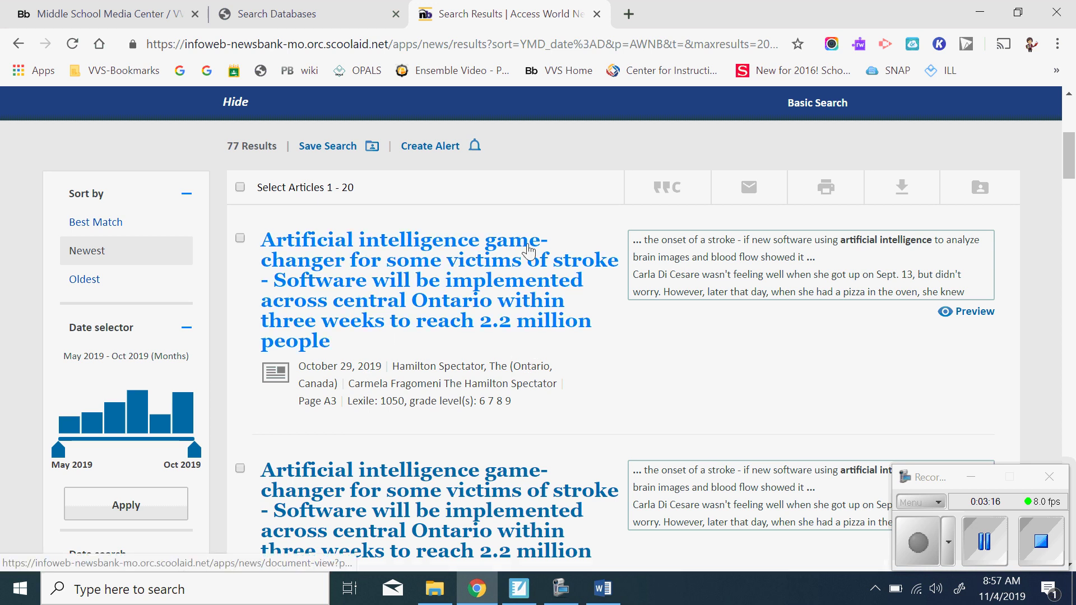
mouse_move(611, 348)
scroll(496, 297, "down", 3)
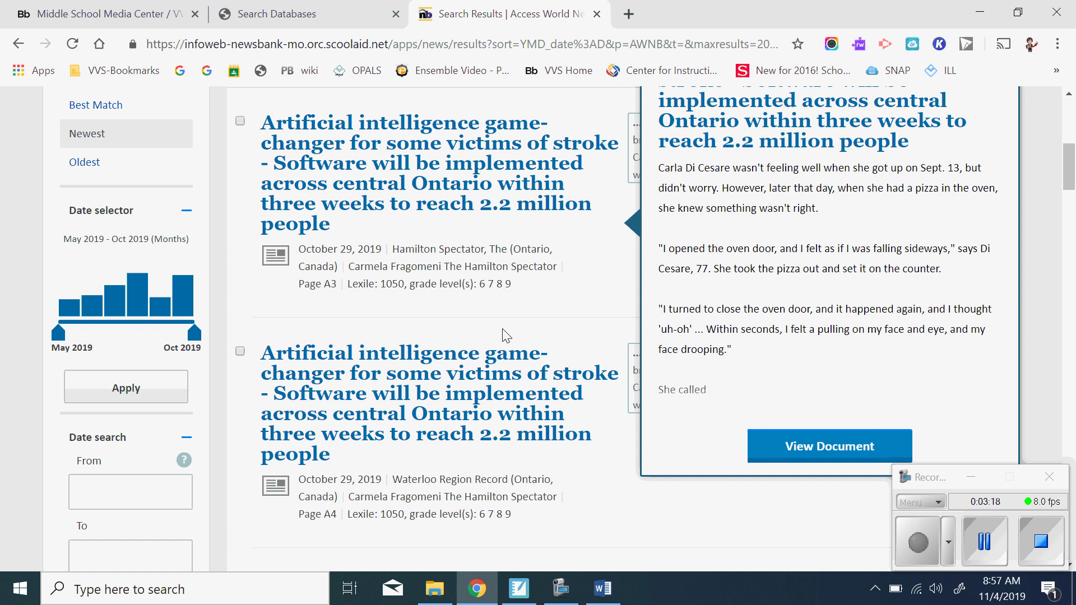
scroll(496, 297, "down", 4)
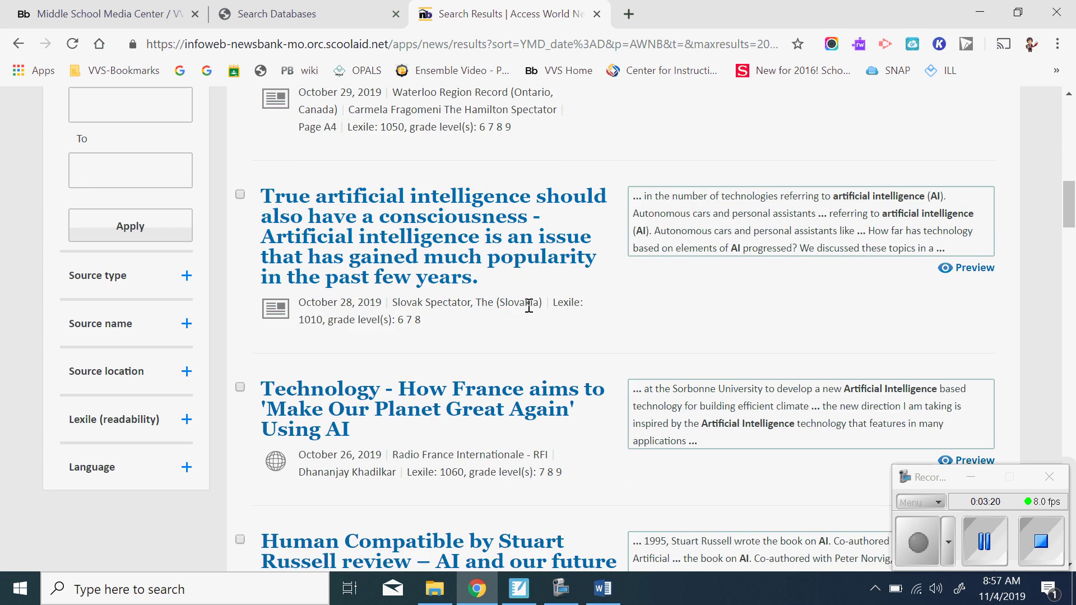
scroll(535, 308, "down", 3)
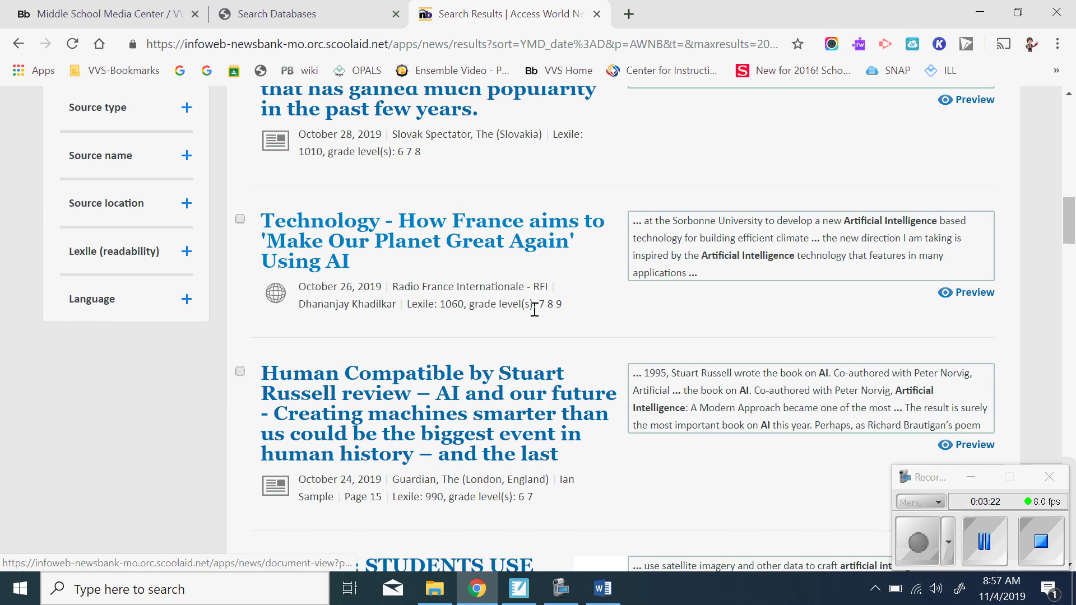
scroll(578, 294, "down", 2)
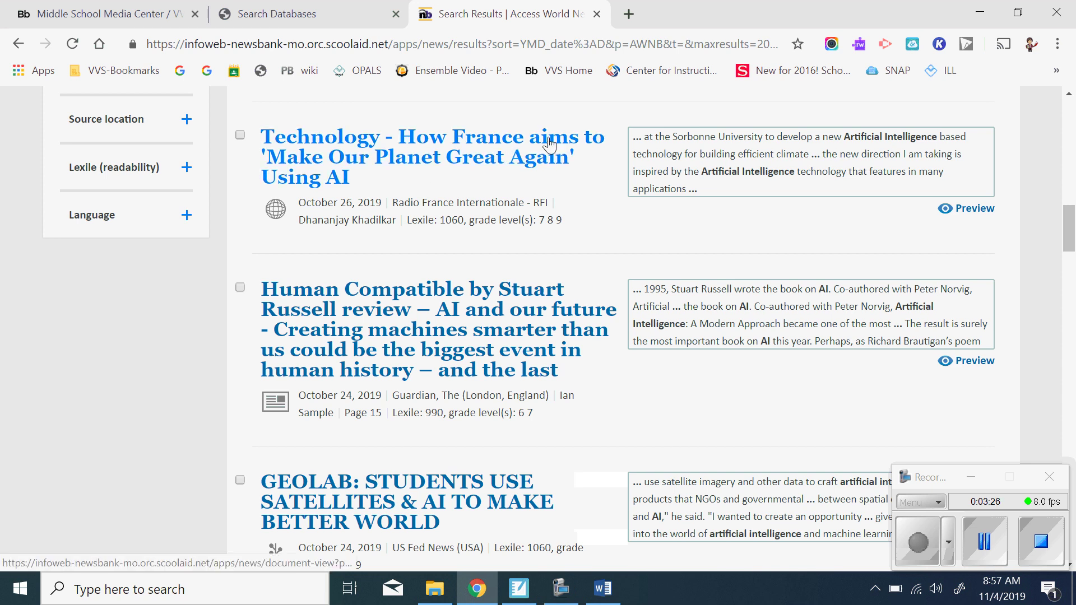
- Open the 1653-word RFI article on France using AI and read through it
mouse_move(421, 185)
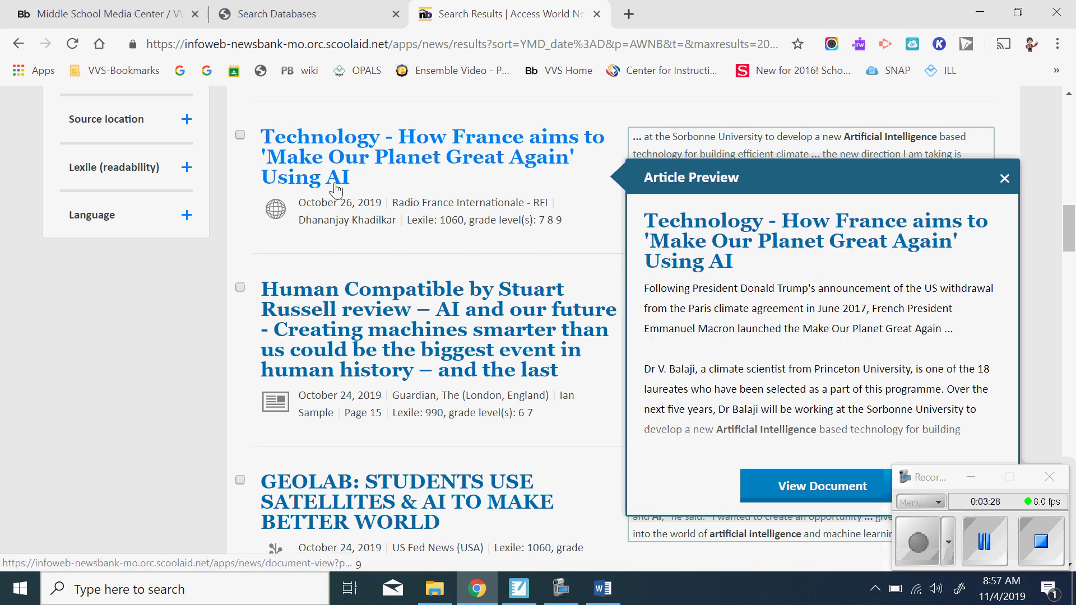
left_click(425, 159)
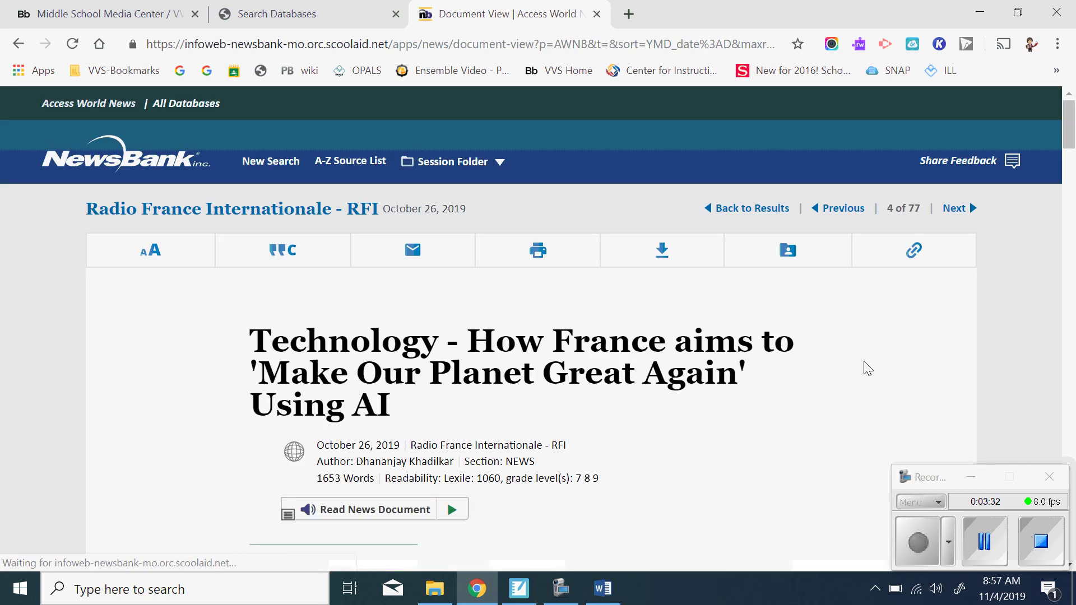
scroll(865, 368, "down", 7)
scroll(748, 326, "down", 3)
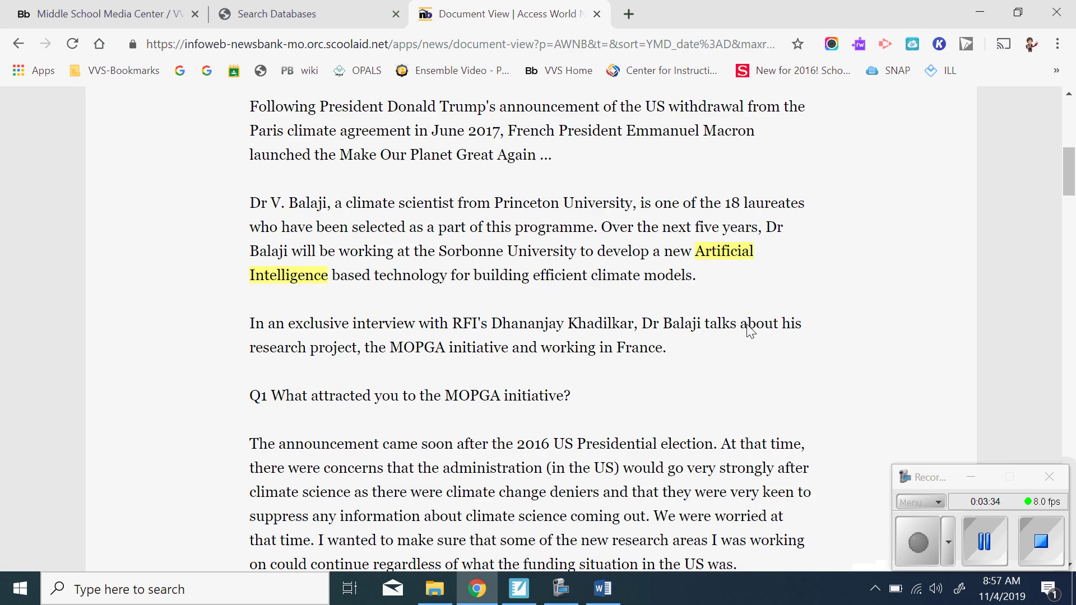
scroll(748, 325, "down", 9)
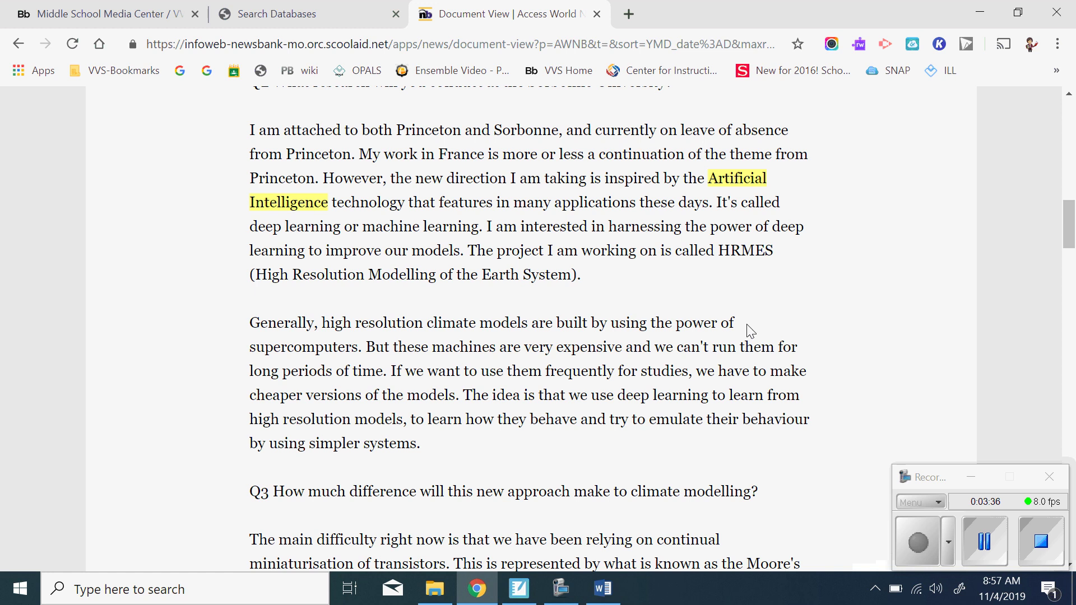
scroll(748, 331, "up", 20)
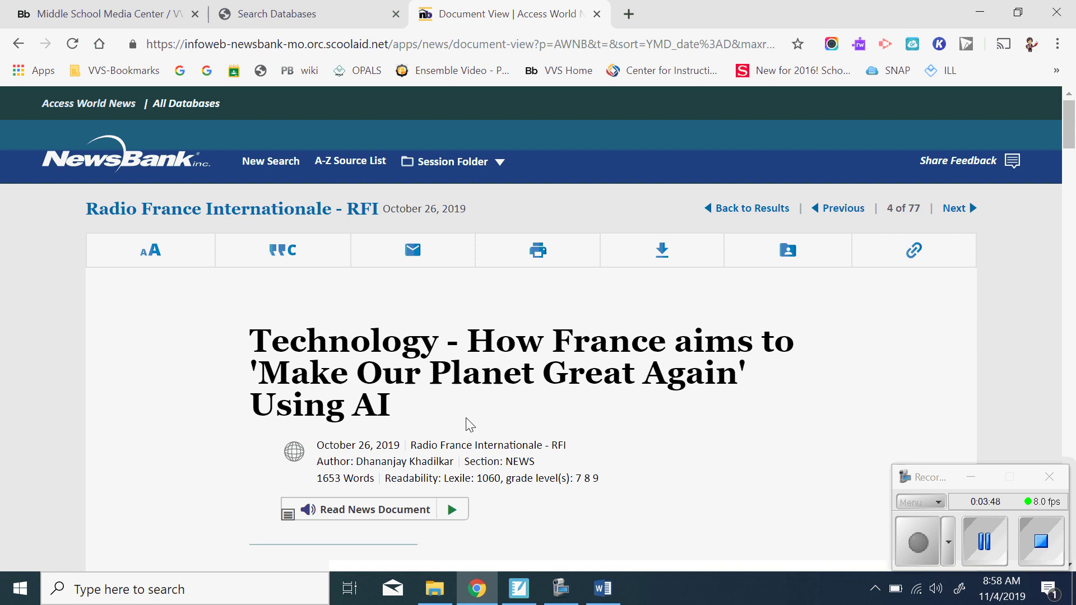
scroll(558, 404, "down", 2)
scroll(616, 353, "up", 2)
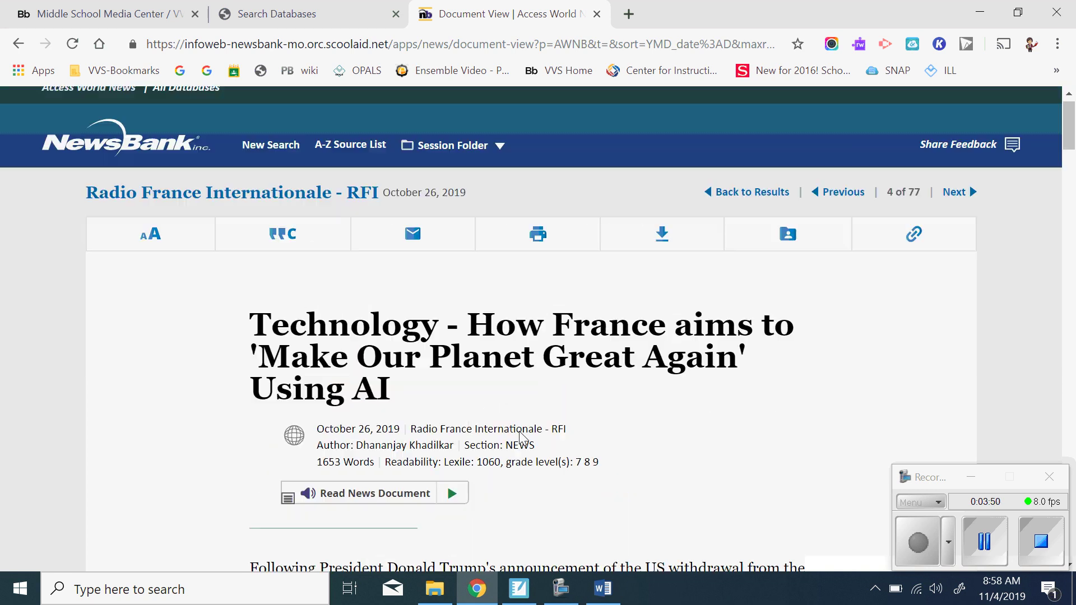